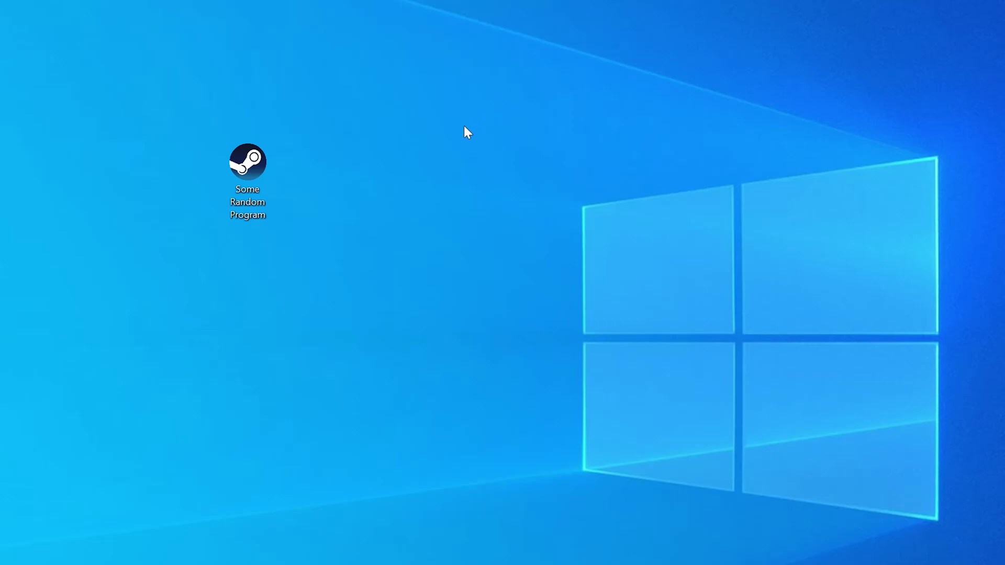
- Launch the program to reproduce the missing-DLL error, then check the system bitness in System Information
{"action": "double_click", "coordinate": [262, 167]}
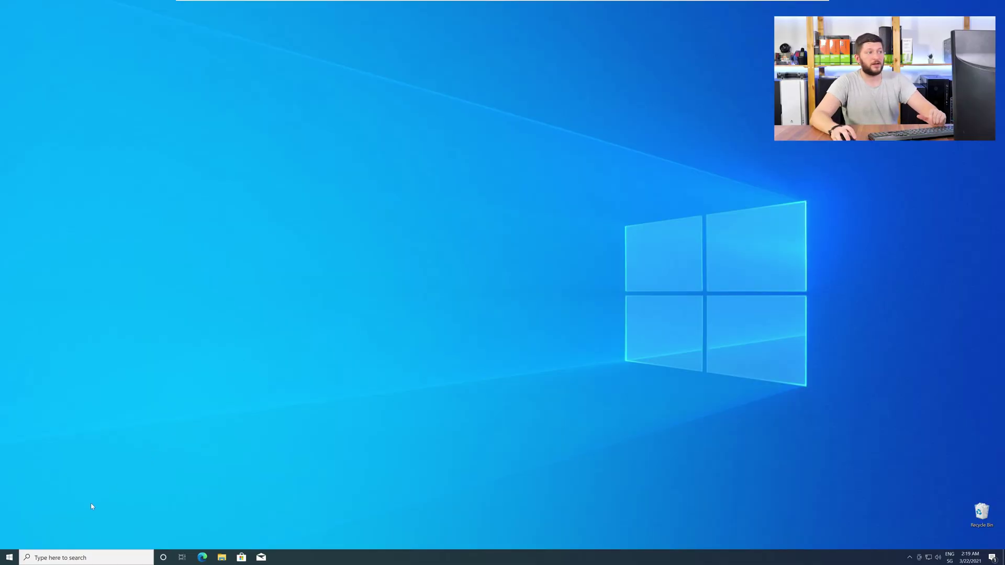
{"action": "right_click", "coordinate": [5, 561]}
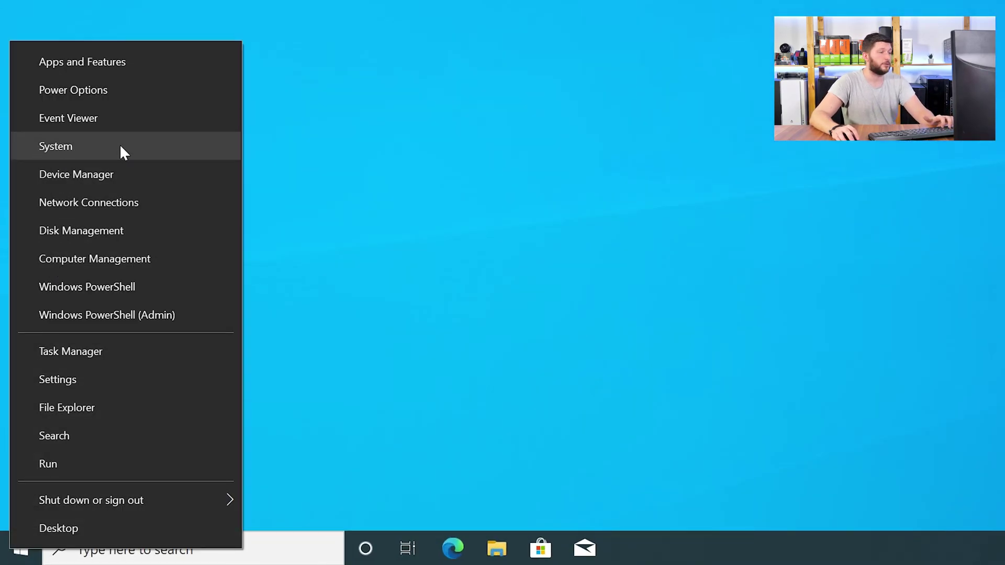
{"action": "left_click", "coordinate": [120, 147]}
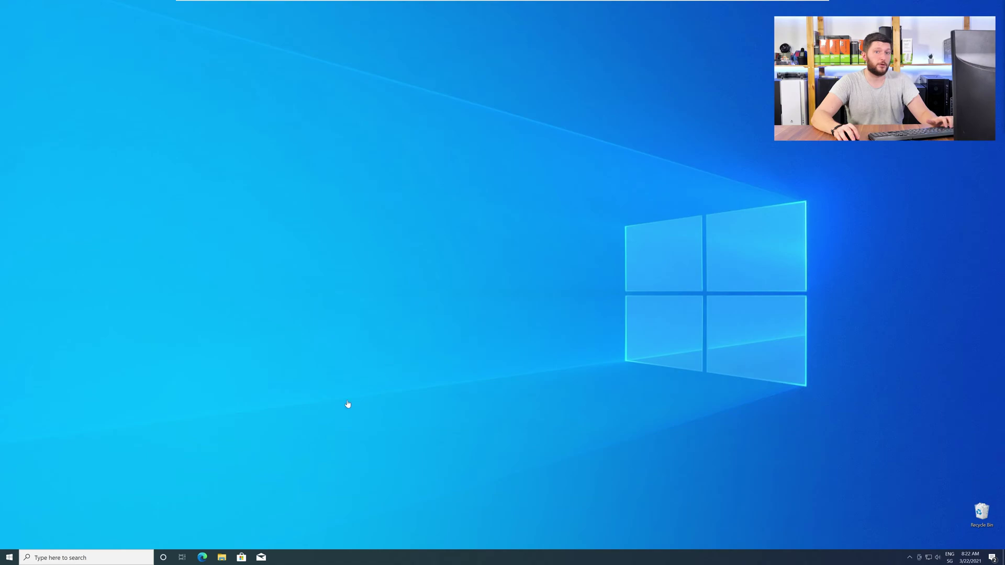
- Download the 32-bit api-ms-win-crt-convert-l1-1-0 zip from the STS DLL page in Edge
{"action": "left_click", "coordinate": [203, 558]}
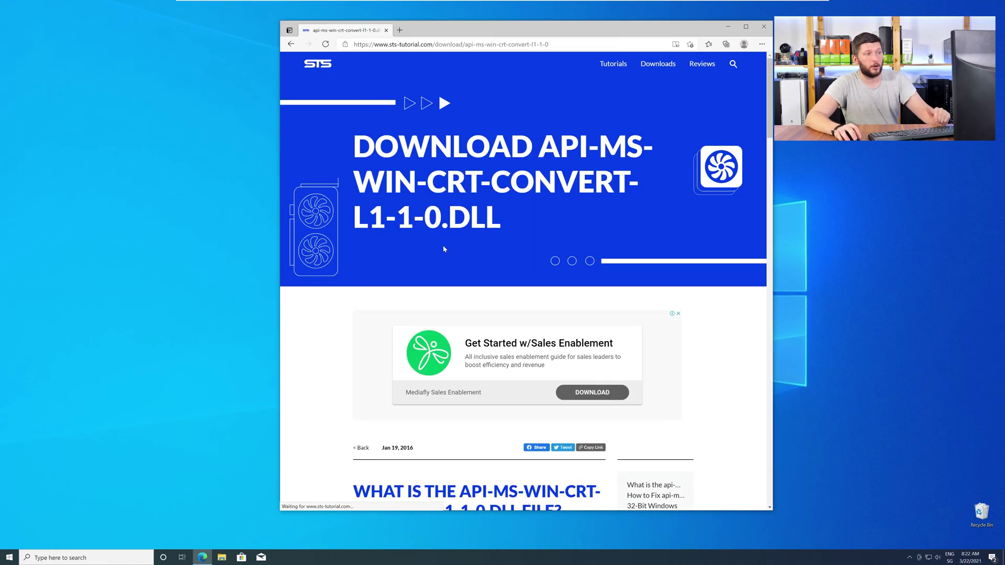
{"action": "scroll", "coordinate": [444, 250], "scroll_direction": "down", "scroll_amount": 4}
{"action": "scroll", "coordinate": [444, 250], "scroll_direction": "down", "scroll_amount": 15}
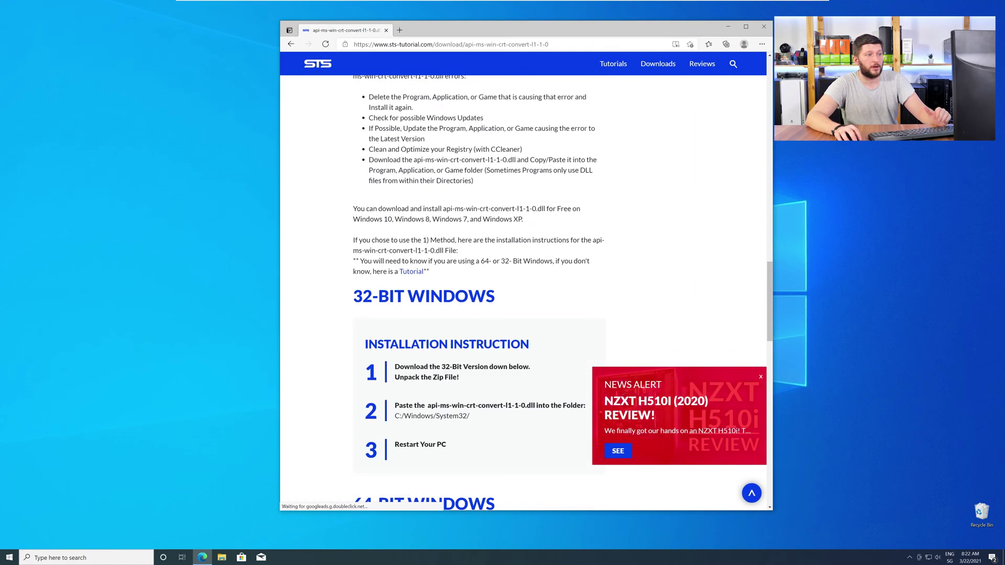
{"action": "scroll", "coordinate": [543, 219], "scroll_direction": "down", "scroll_amount": 10}
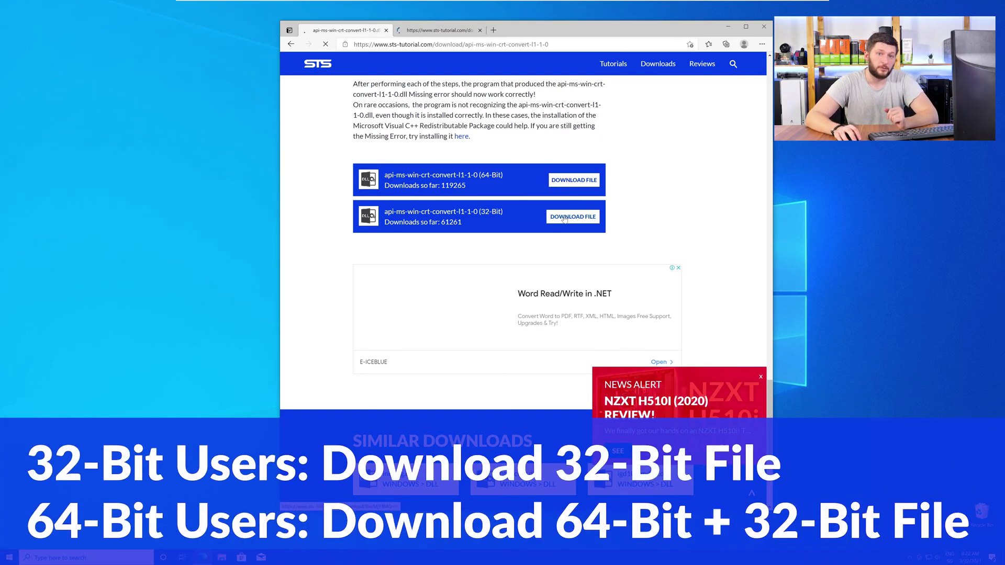
{"action": "left_click", "coordinate": [431, 33]}
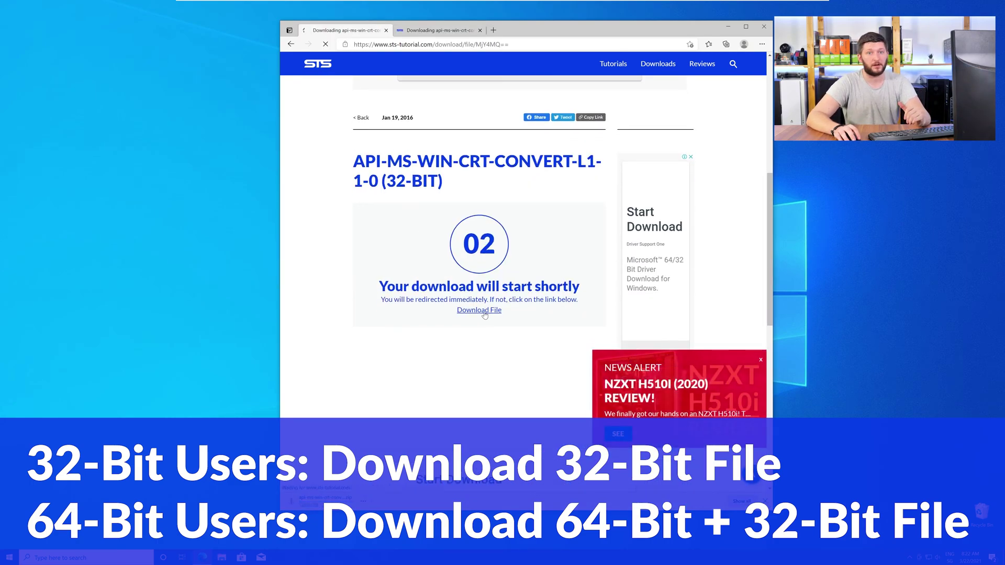
{"action": "left_click", "coordinate": [479, 311]}
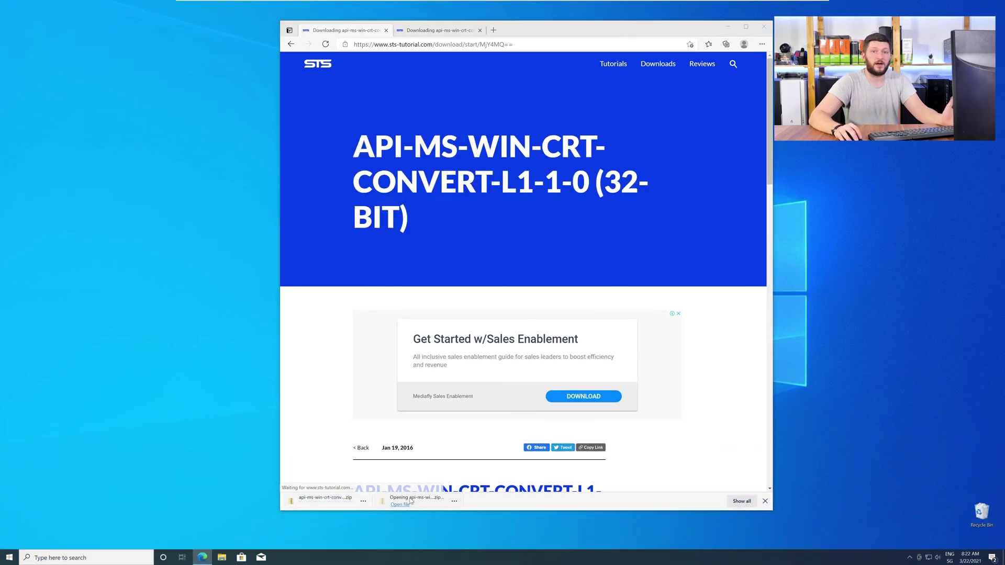
- Close Edge and place the 64-bit and 32-bit archive windows side by side with their DLL folders open
{"action": "left_click", "coordinate": [762, 27]}
{"action": "left_click_drag", "start_coordinate": [643, 44], "coordinate": [859, 310]}
{"action": "left_click_drag", "start_coordinate": [610, 39], "coordinate": [378, 319]}
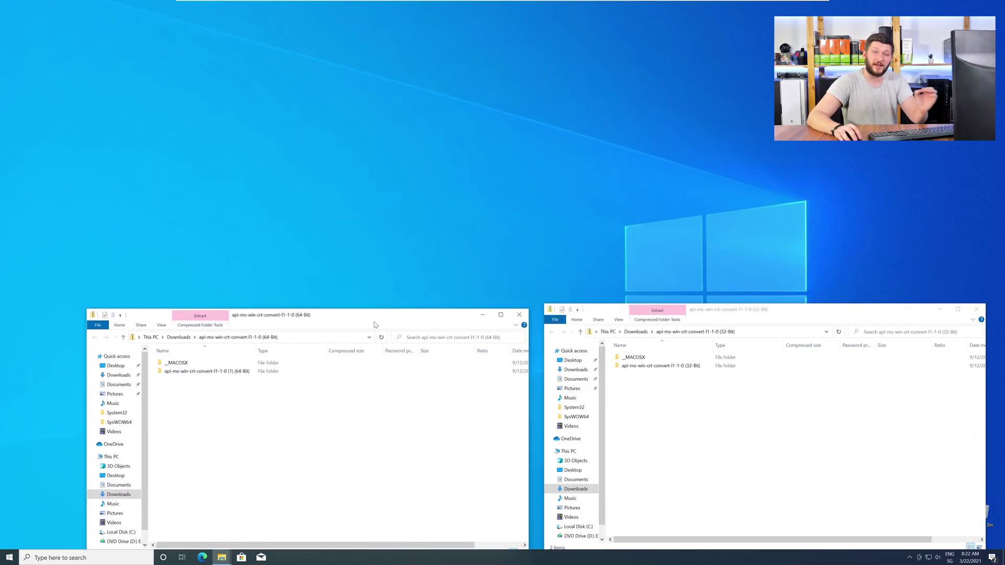
{"action": "double_click", "coordinate": [205, 371]}
{"action": "double_click", "coordinate": [660, 365]}
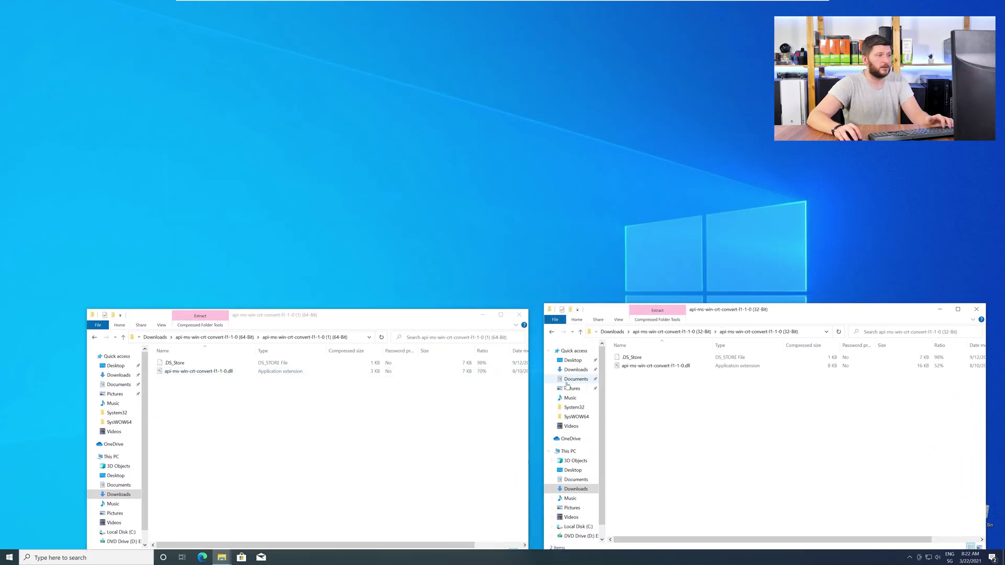
- Open a new File Explorer window at C:\Windows with the System32 folder selected
{"action": "left_click", "coordinate": [223, 558]}
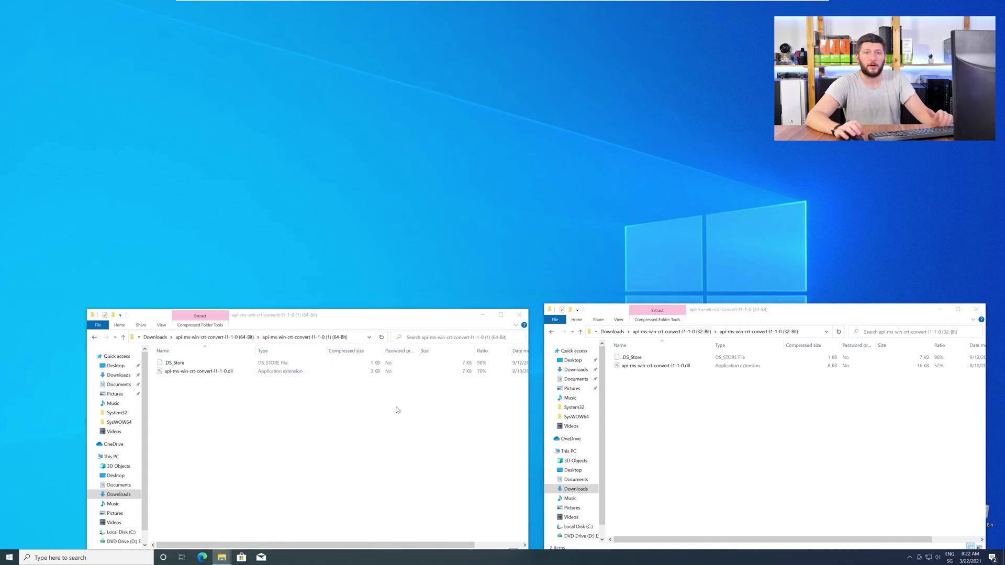
{"action": "left_click_drag", "start_coordinate": [440, 10], "coordinate": [593, 59]}
{"action": "left_click", "coordinate": [274, 198]}
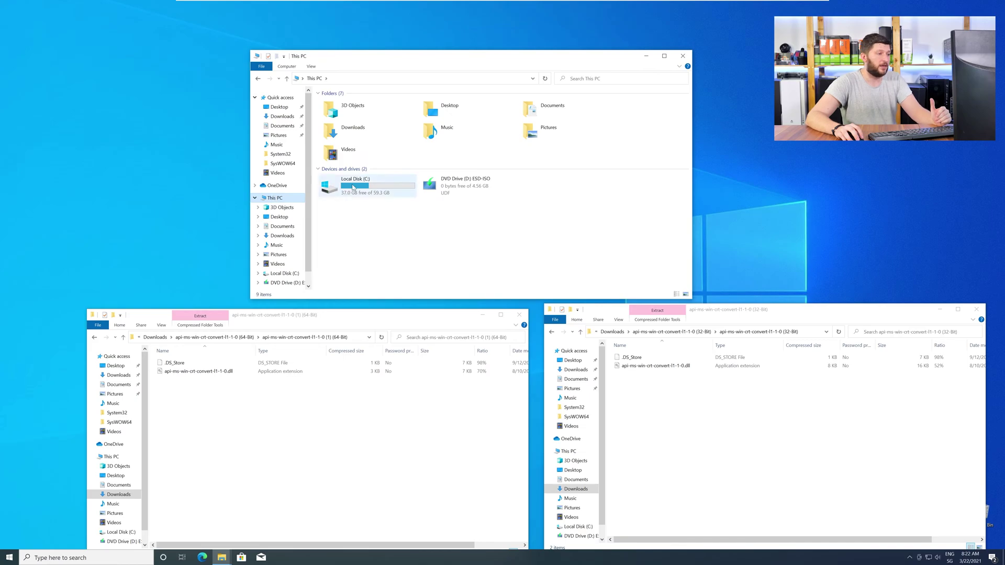
{"action": "double_click", "coordinate": [373, 187]}
{"action": "double_click", "coordinate": [338, 138]}
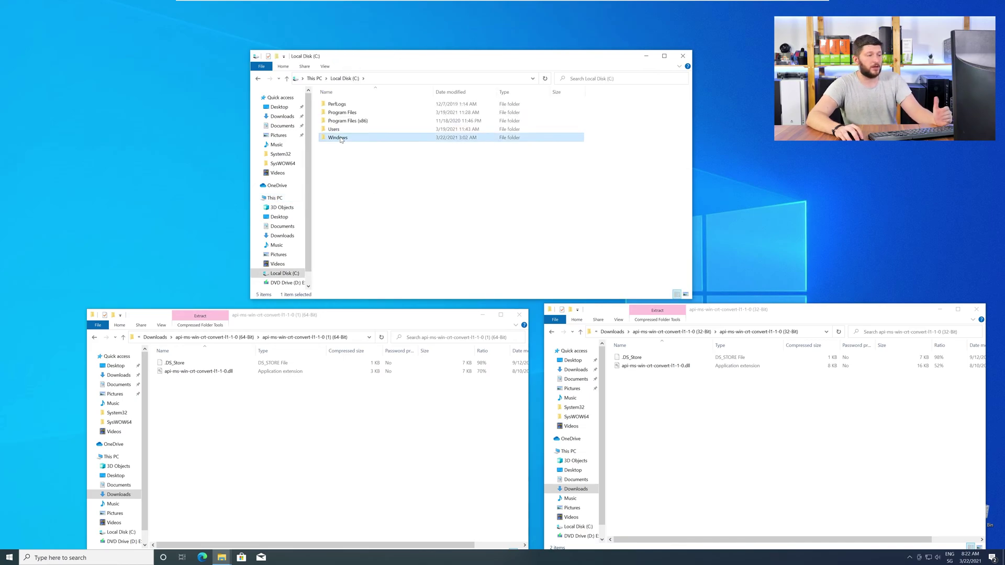
{"action": "scroll", "coordinate": [358, 198], "scroll_direction": "down", "scroll_amount": 12}
{"action": "scroll", "coordinate": [358, 198], "scroll_direction": "down", "scroll_amount": 5}
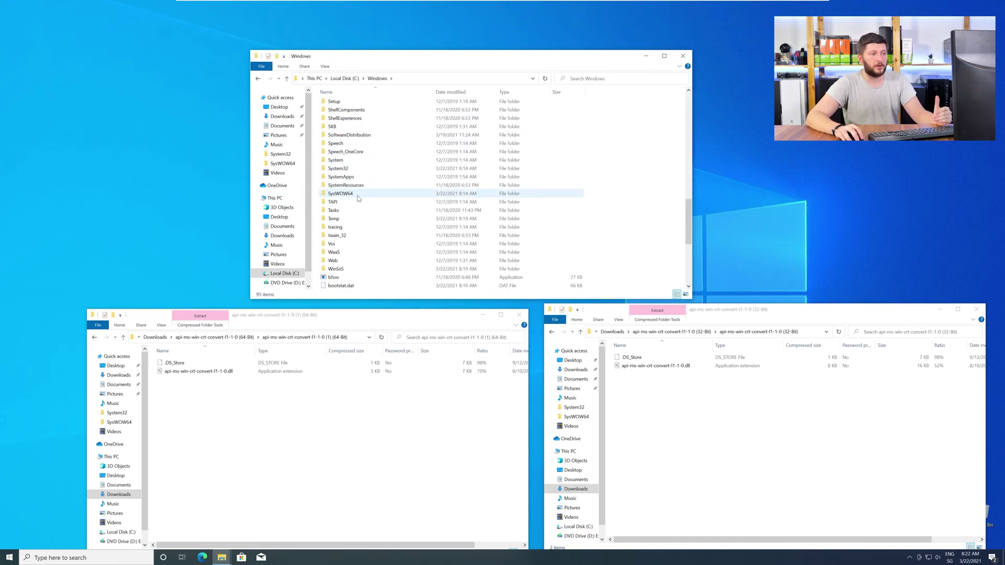
{"action": "left_click", "coordinate": [344, 170]}
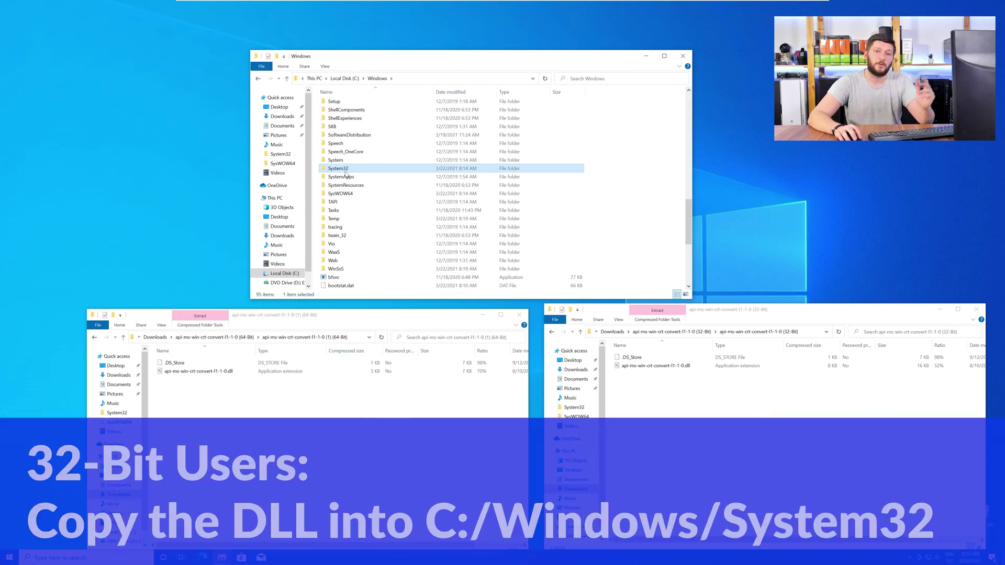
- Copy the 64-bit DLL into System32 and the 32-bit DLL into SysWOW64, then close all windows
{"action": "left_click_drag", "start_coordinate": [199, 371], "coordinate": [335, 170]}
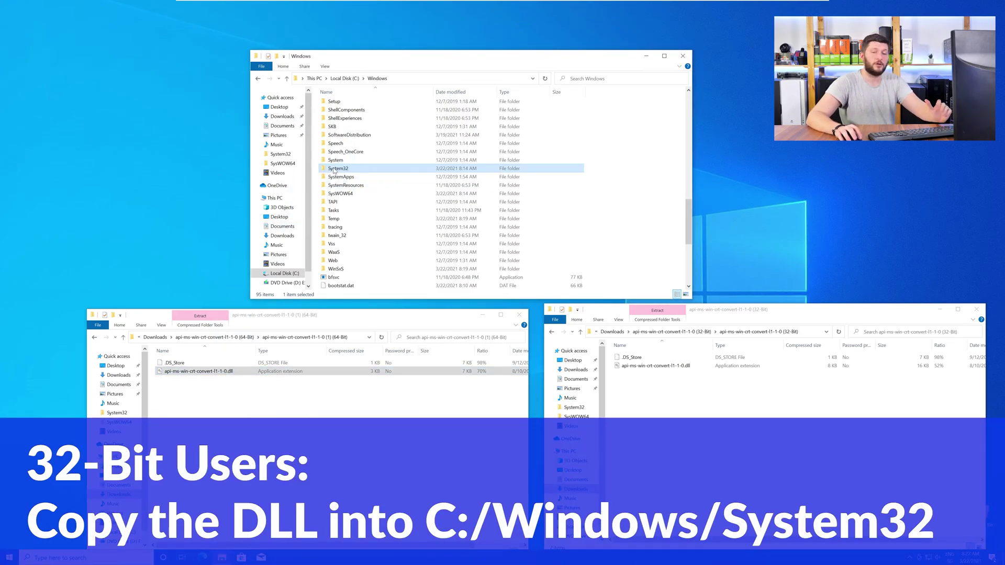
{"action": "left_click", "coordinate": [480, 255]}
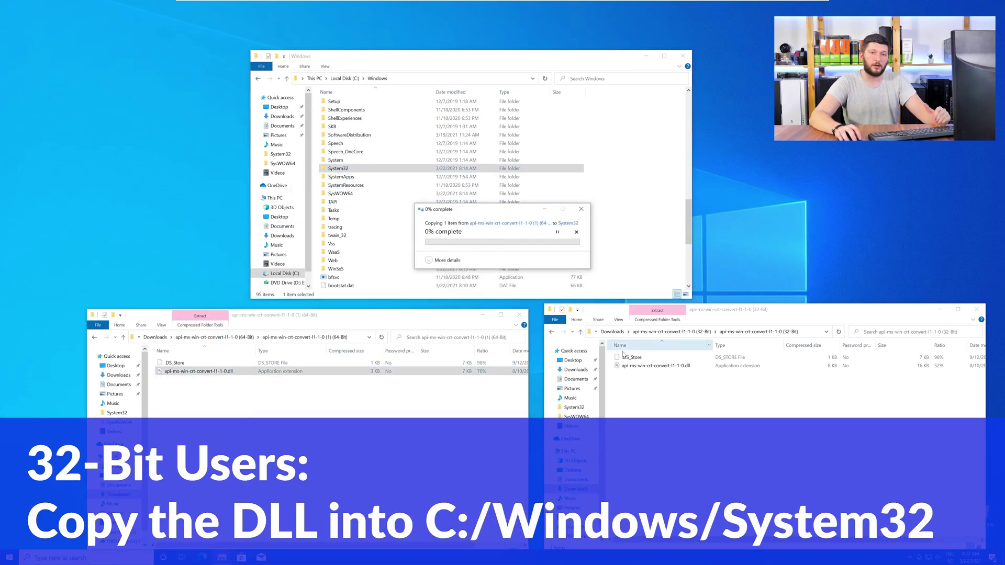
{"action": "left_click_drag", "start_coordinate": [629, 368], "coordinate": [348, 194]}
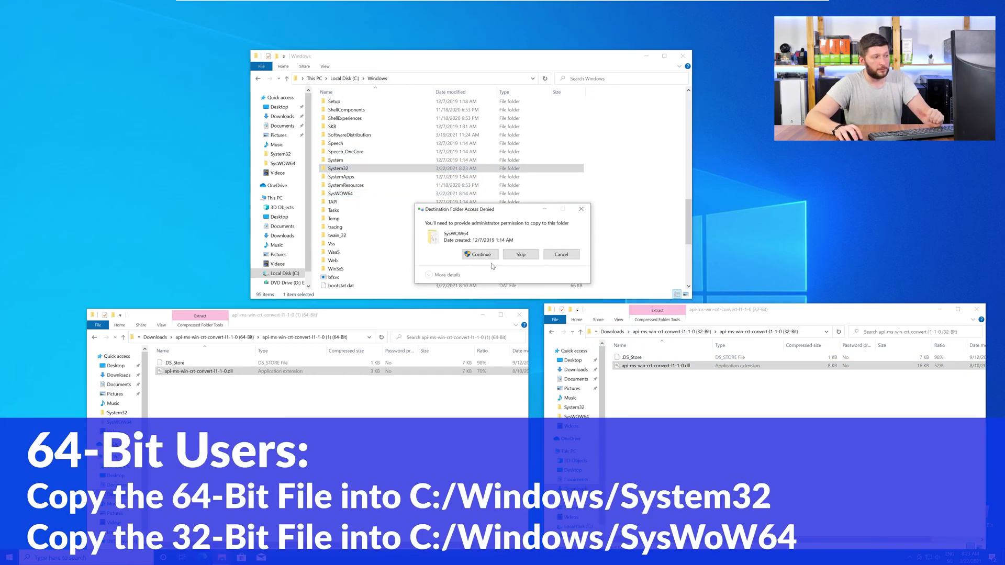
{"action": "left_click", "coordinate": [481, 255]}
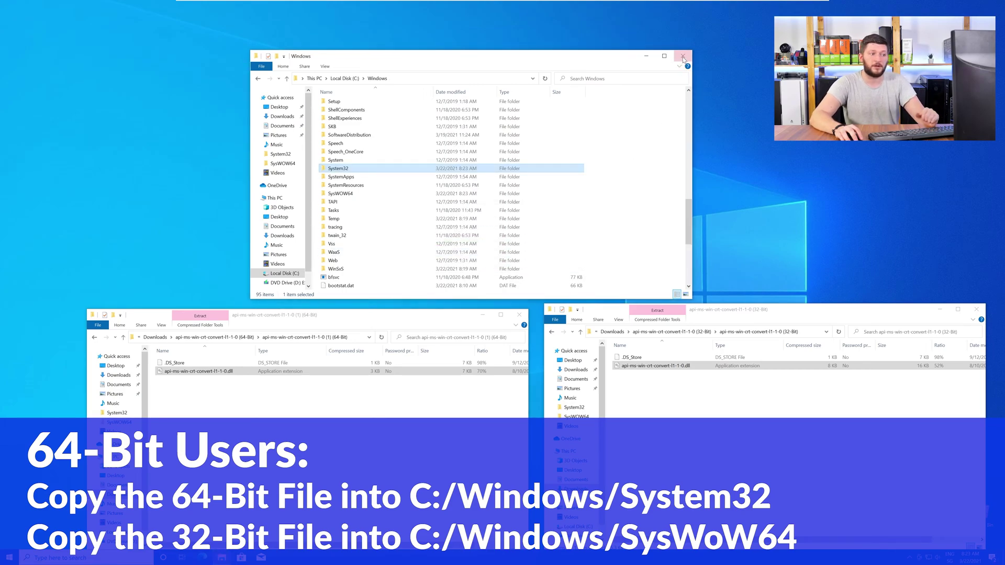
{"action": "left_click", "coordinate": [683, 56]}
{"action": "left_click", "coordinate": [519, 314]}
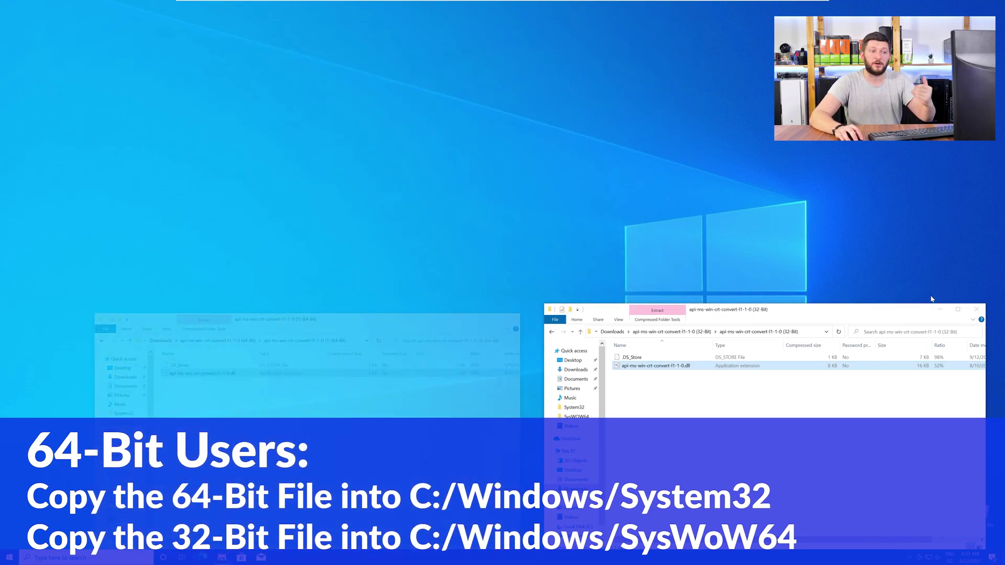
{"action": "left_click", "coordinate": [977, 310]}
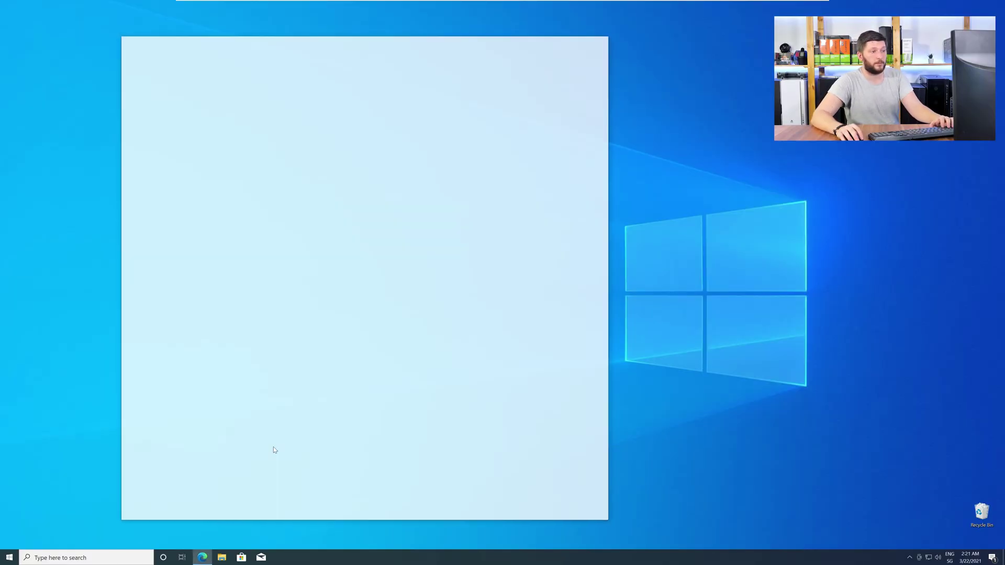
- Load the STS Visual C++ Redistributable download page from the pasted URL and scroll through it
{"action": "type", "text": "https://www.sts-tutorial.com/download/credistributable2019"}
{"action": "key", "text": "Return"}
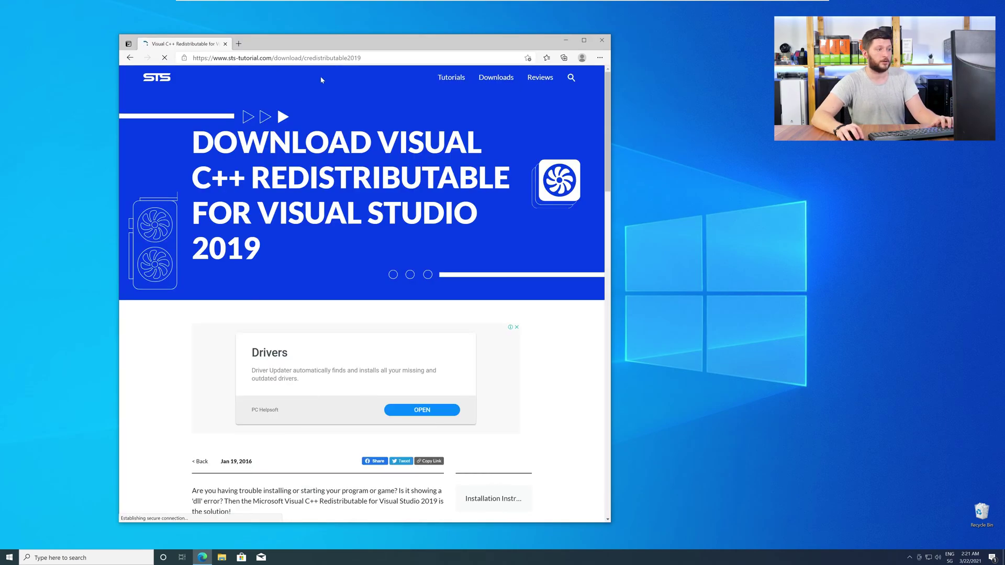
{"action": "scroll", "coordinate": [162, 270], "scroll_direction": "down", "scroll_amount": 10}
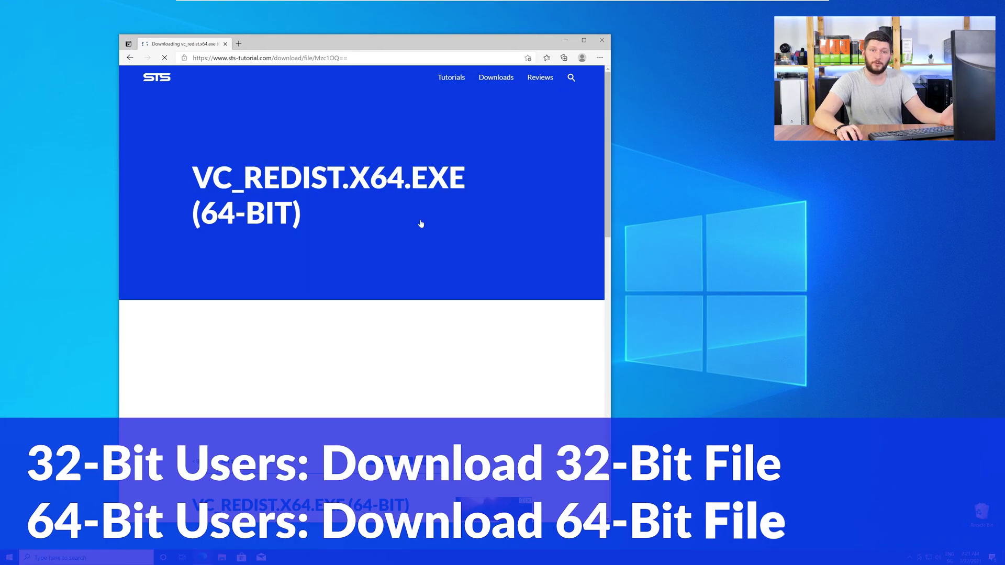
{"action": "scroll", "coordinate": [414, 230], "scroll_direction": "up", "scroll_amount": 1}
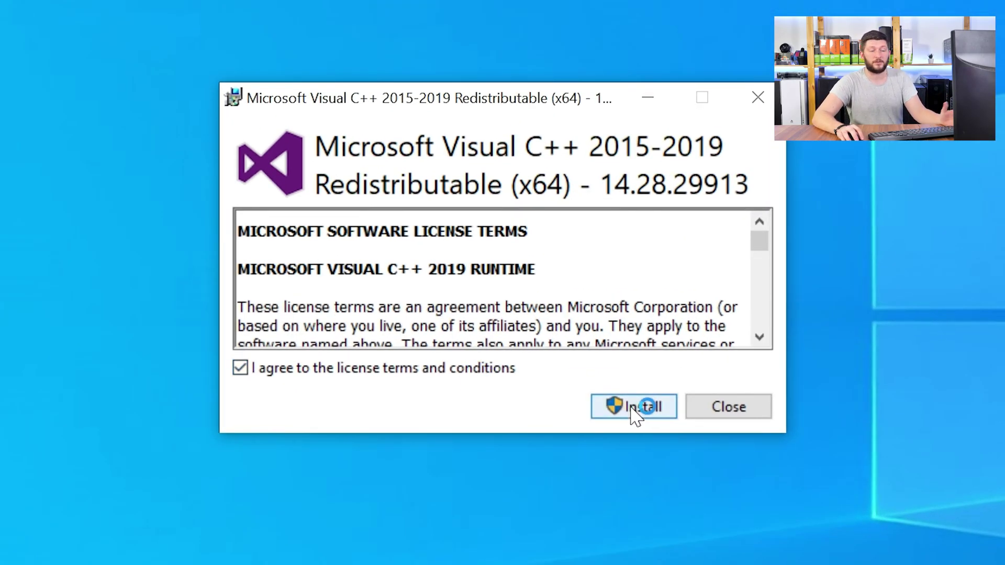
- Install the x64 Visual C++ 2015-2019 Redistributable 14.28.29913, approving the administrator prompt
{"action": "left_click", "coordinate": [633, 412]}
{"action": "left_click", "coordinate": [449, 425]}
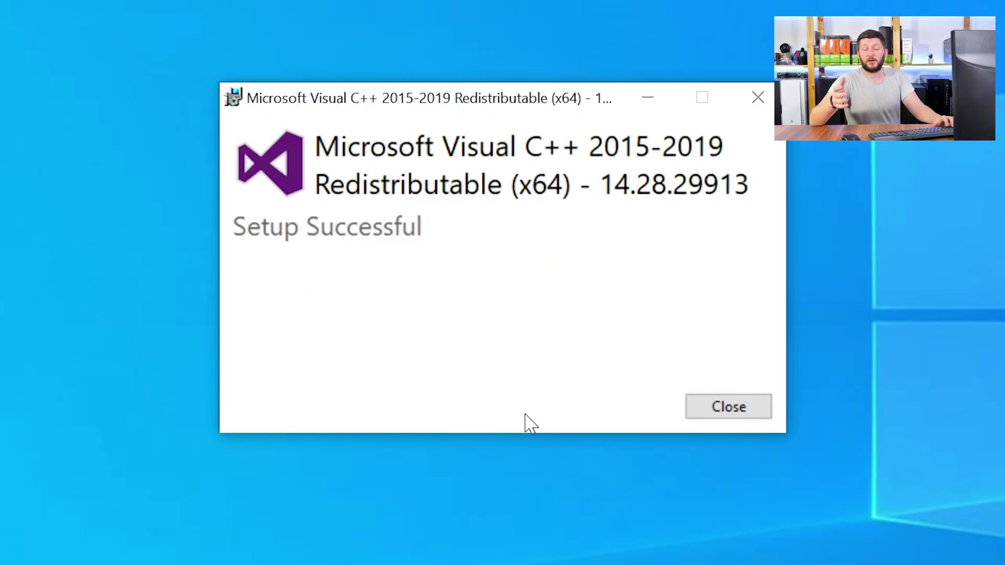
- Close the Setup Successful dialog of the Visual C++ Redistributable installer
{"action": "left_click", "coordinate": [743, 414]}
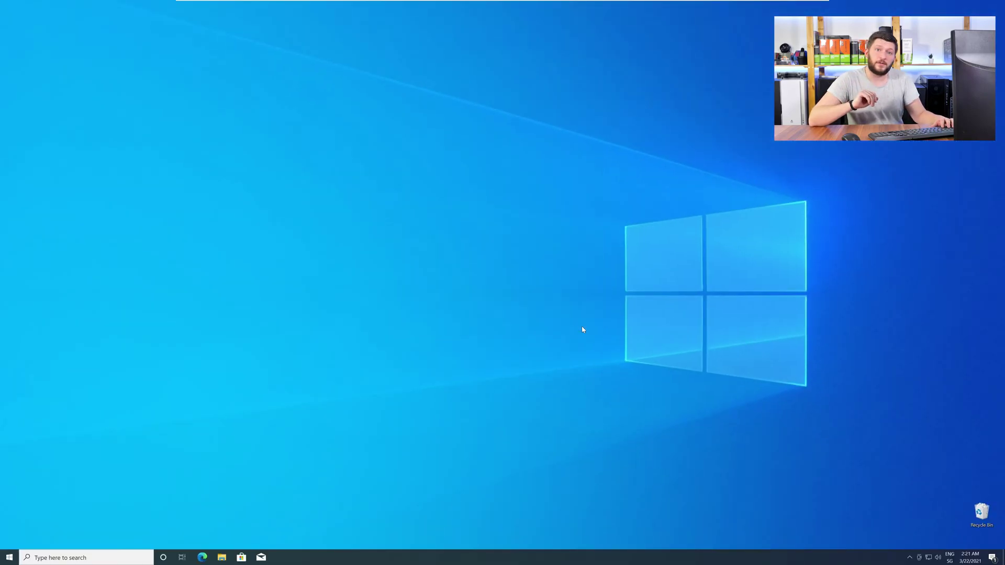